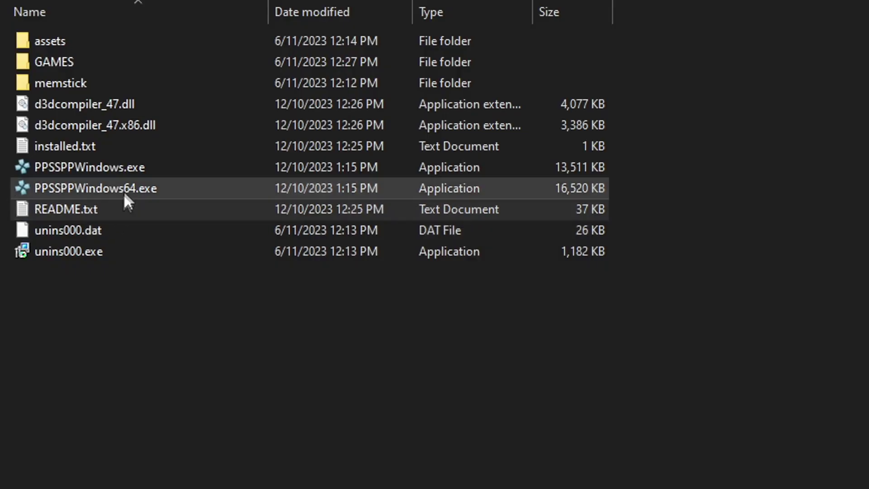
- Launch PPSSPPWindows64.exe and start Monster Hunter Freedom Unite from the recent games
double_click(125, 187)
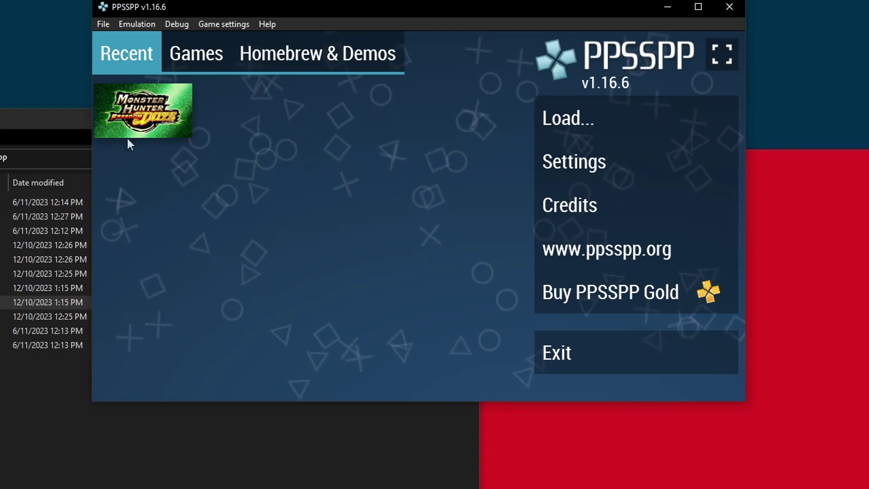
left_click(143, 110)
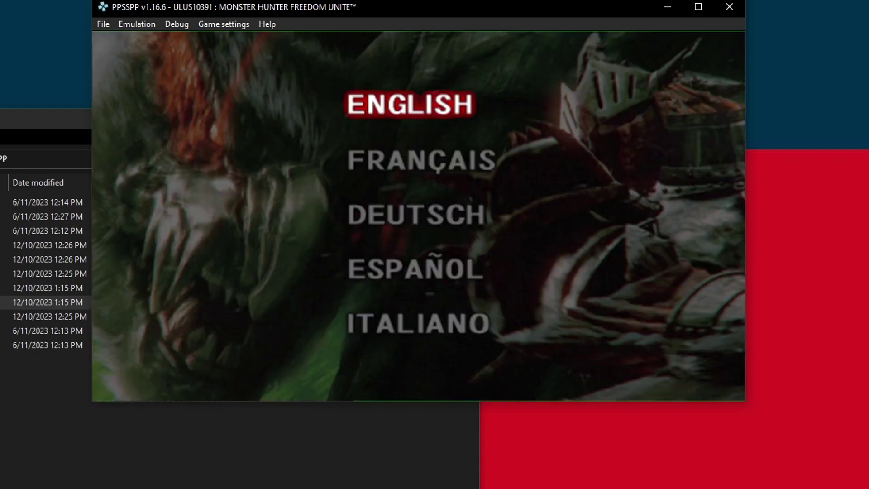
- Look through the emulator's settings, including Audio, and return to the game before minimizing the emulator
left_click(227, 25)
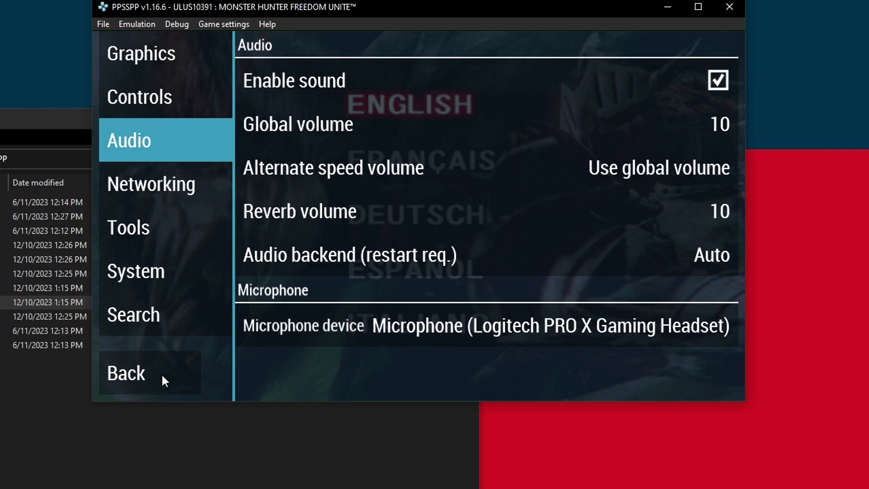
left_click(162, 372)
left_click(668, 7)
- Switch to Steam, review the external gamepad options in its Controller settings, and start adding a game to the library
left_click(401, 118)
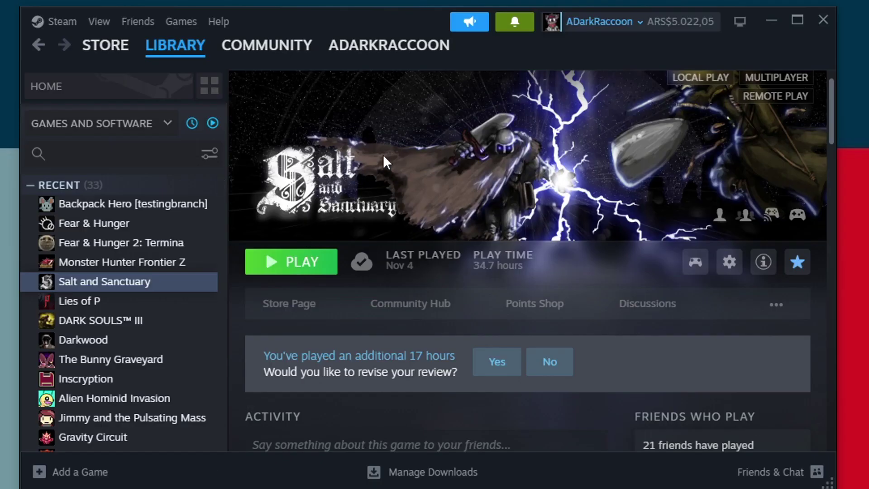
left_click(57, 24)
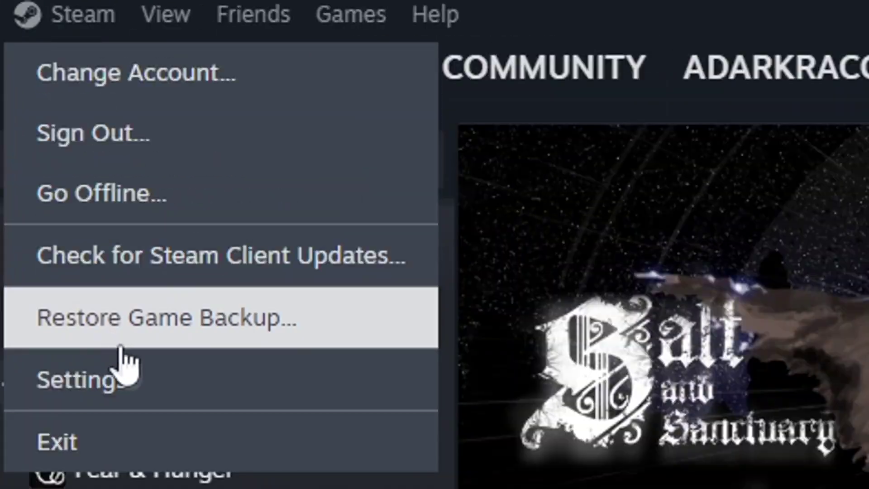
left_click(139, 378)
left_click(54, 306)
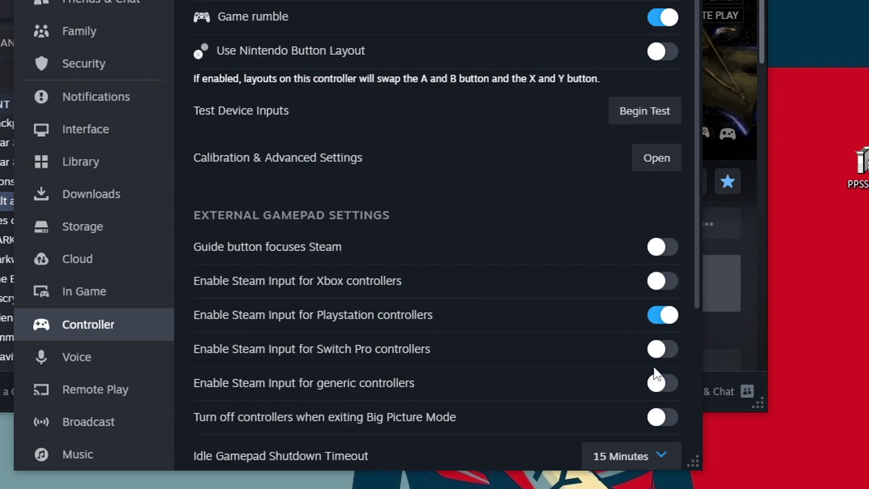
left_click(684, 2)
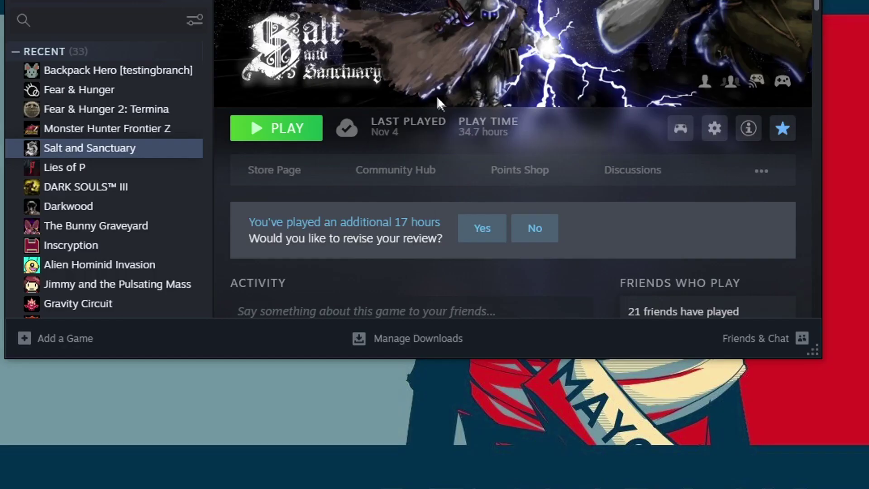
left_click(69, 344)
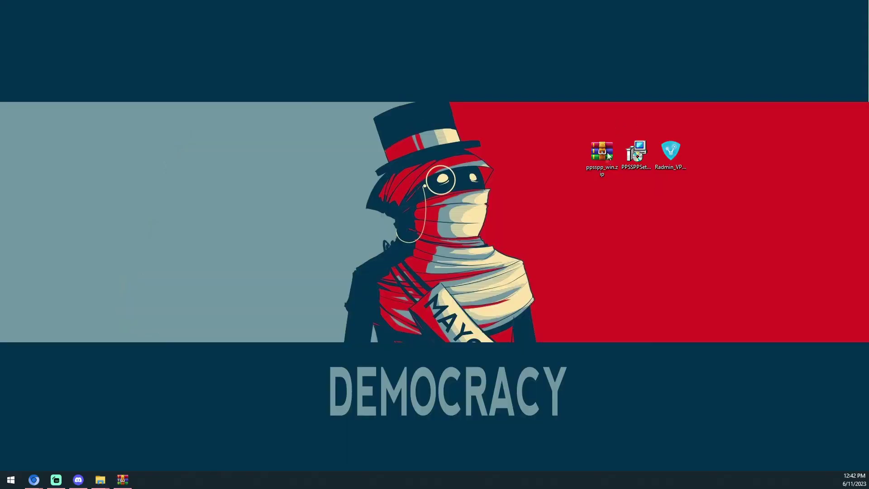
- Rearrange the PPSSPP files on the desktop and move PPSSPPSetup.exe to the Recycle Bin
left_click_drag(605, 153, 674, 108)
left_click_drag(703, 87, 650, 134)
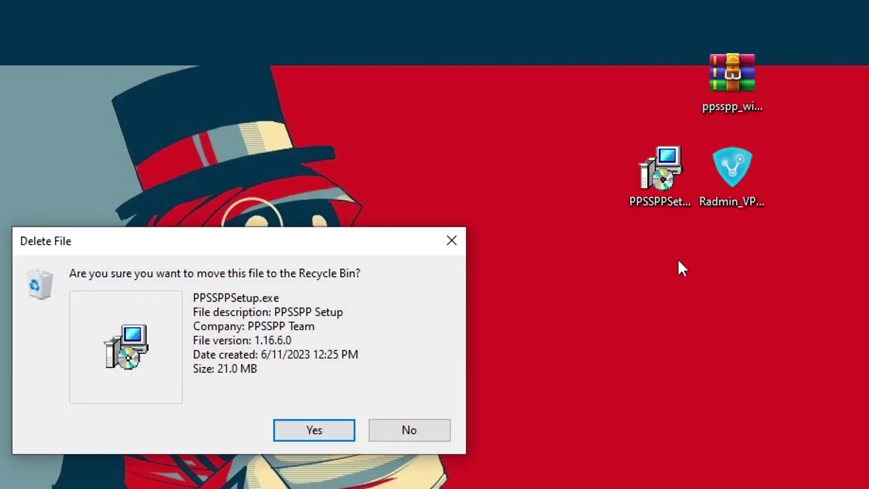
left_click(324, 429)
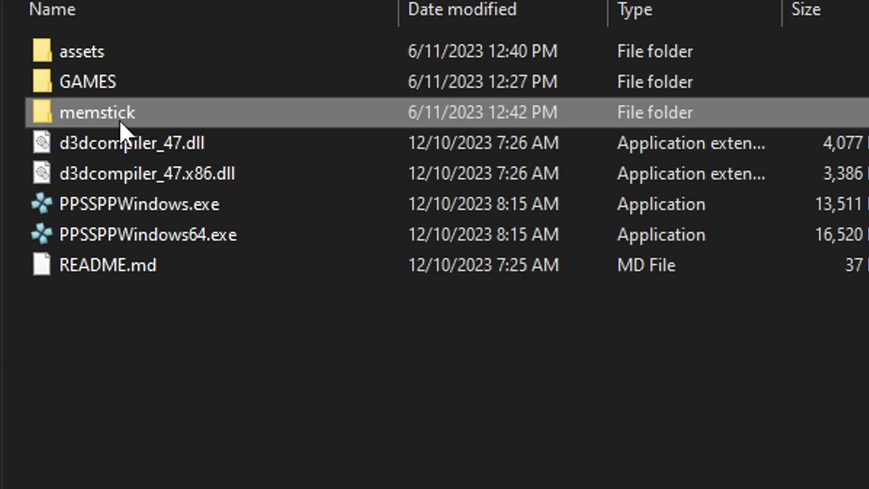
- Browse from the memstick folder to the texture packs and examine the contents of the ULUS10391 folder
double_click(120, 113)
double_click(90, 51)
double_click(119, 295)
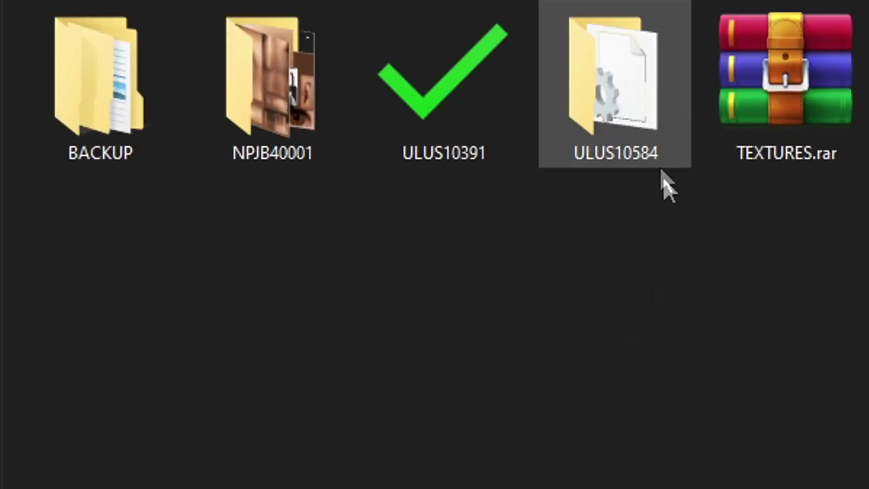
left_click_drag(679, 235, 566, 32)
left_click_drag(519, 257, 425, 68)
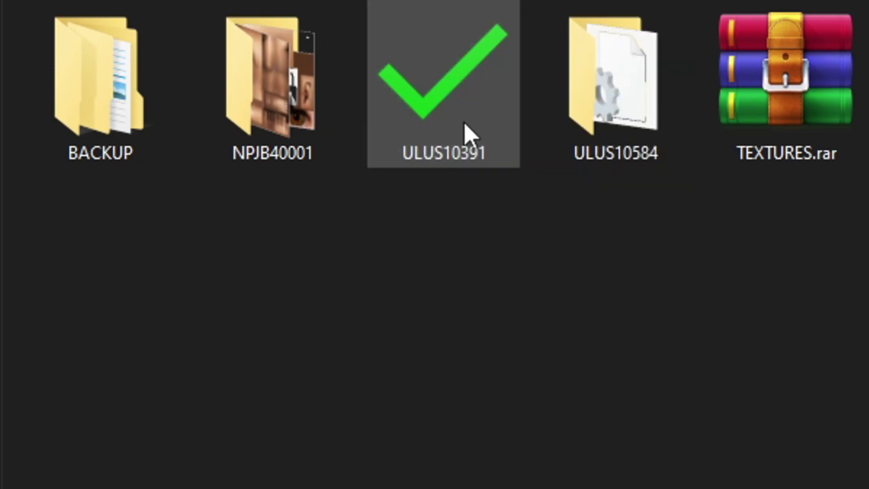
double_click(468, 131)
scroll(312, 218, "down", 2)
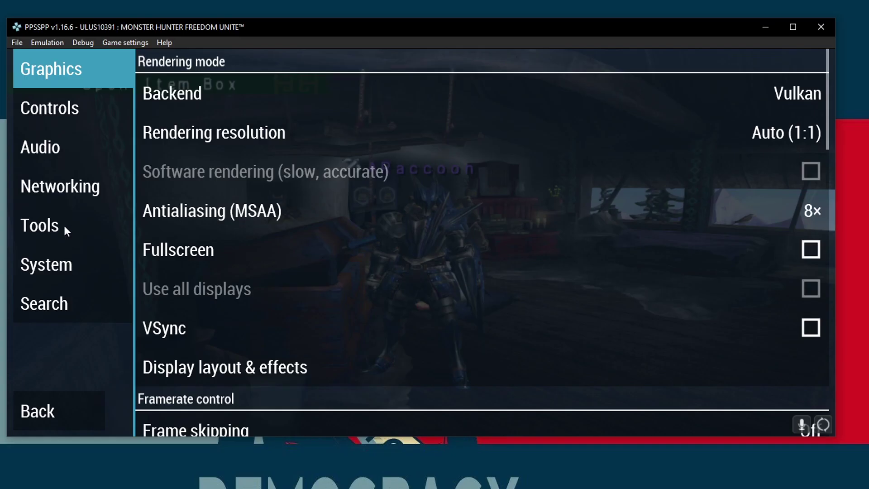
- Switch to PPSSPP and open the Developer tools from its Tools settings
left_click(64, 225)
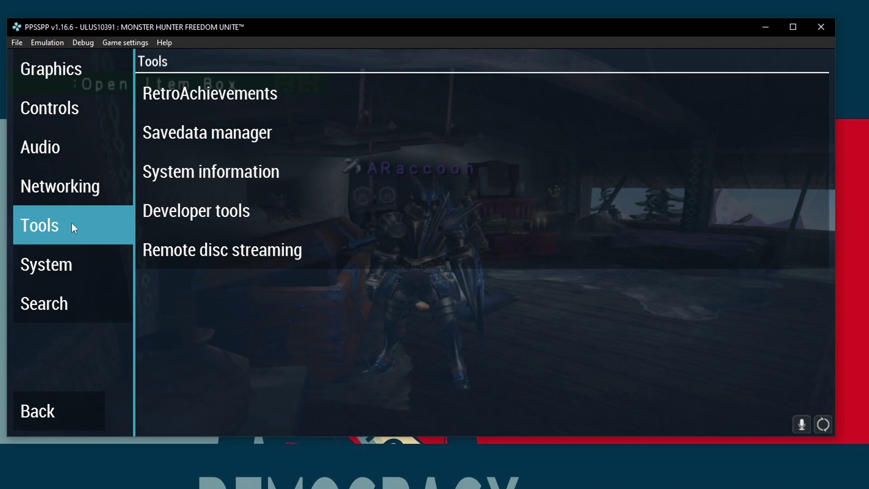
left_click(197, 216)
left_click(757, 134)
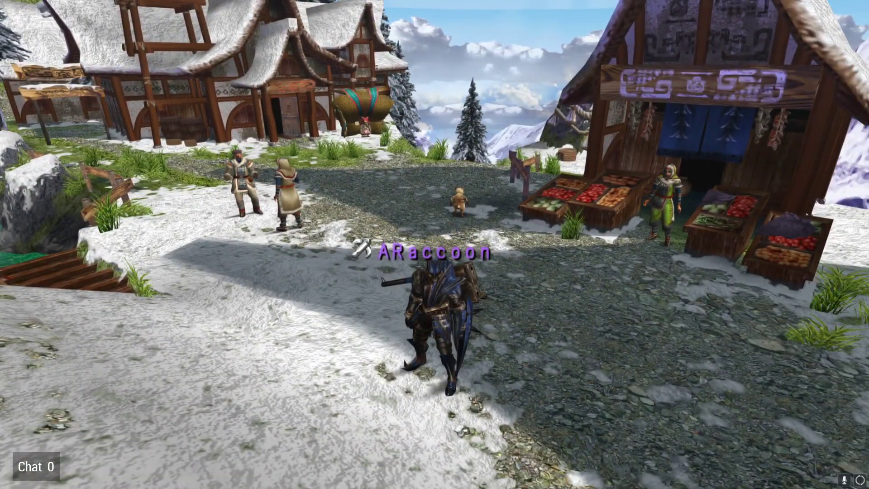
- Leave fullscreen and review the rendering mode and framerate control options in the emulator's Graphics settings
key("F11")
left_click(131, 43)
left_click(145, 136)
scroll(341, 251, "up", 5)
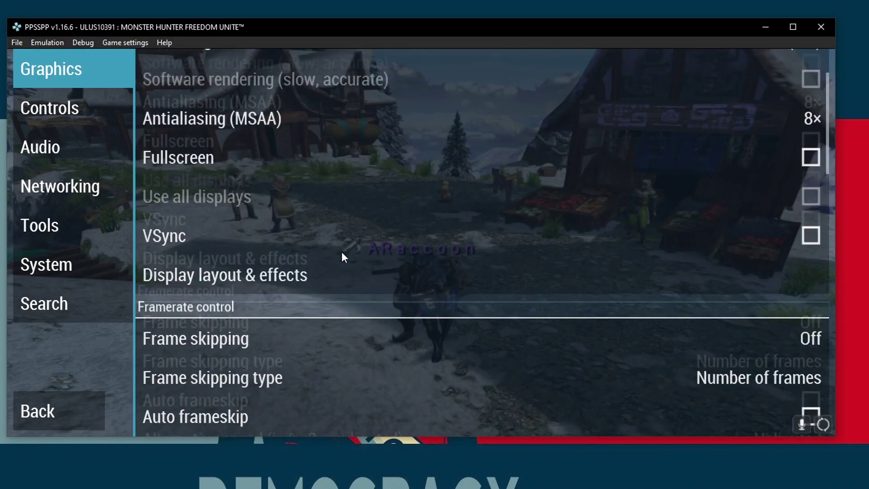
scroll(408, 237, "down", 4)
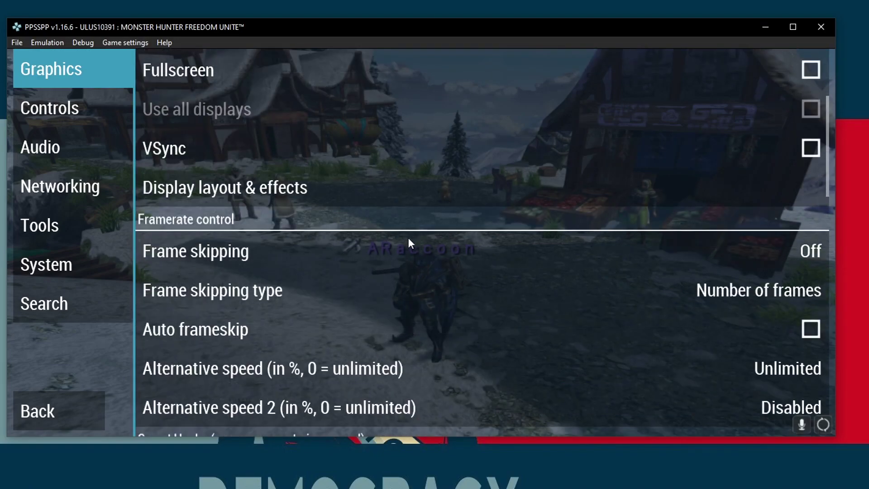
scroll(408, 238, "down", 2)
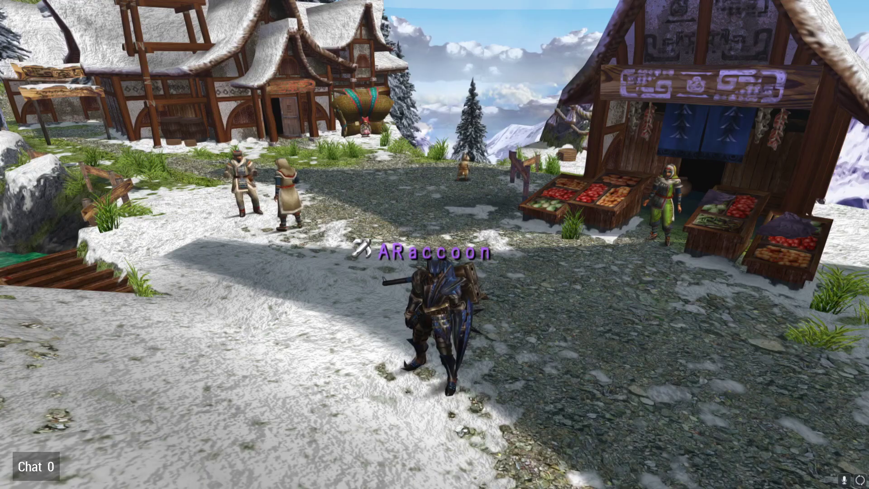
key("w")
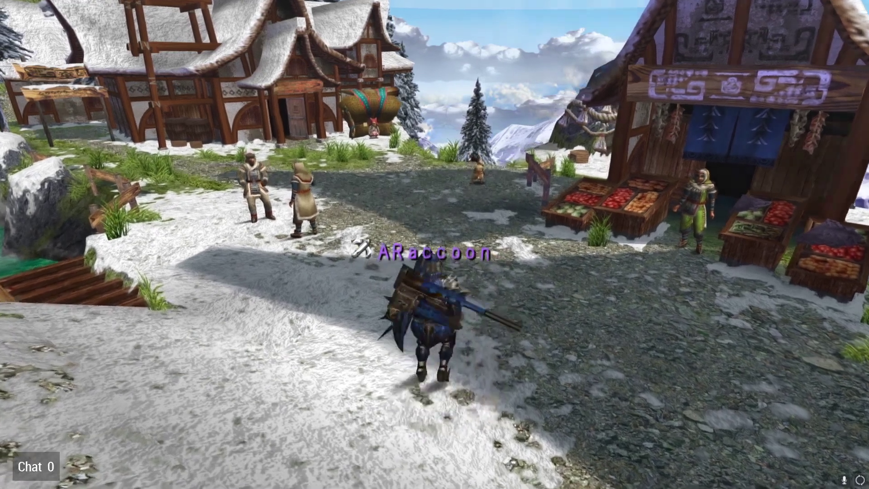
key("s")
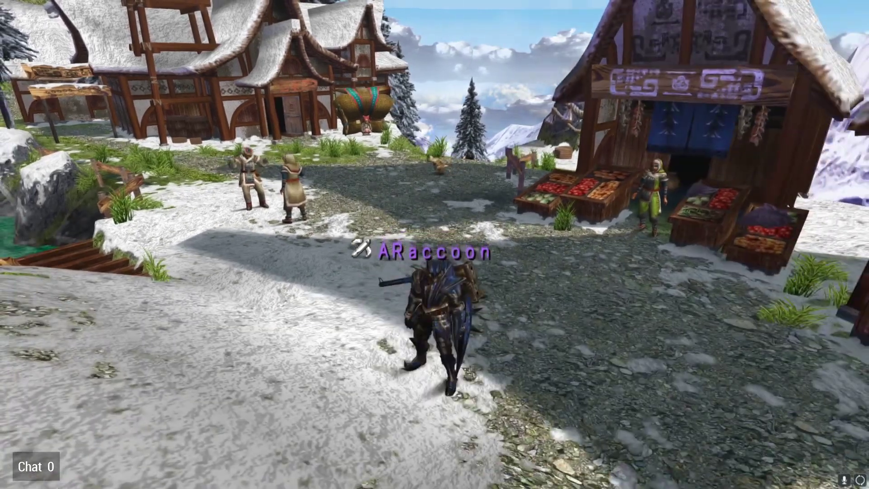
key("s")
key("w")
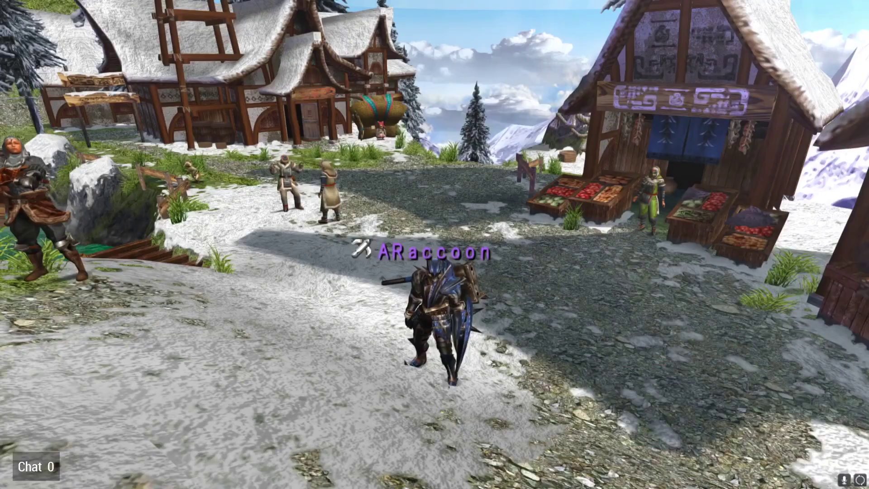
key("s")
key("w")
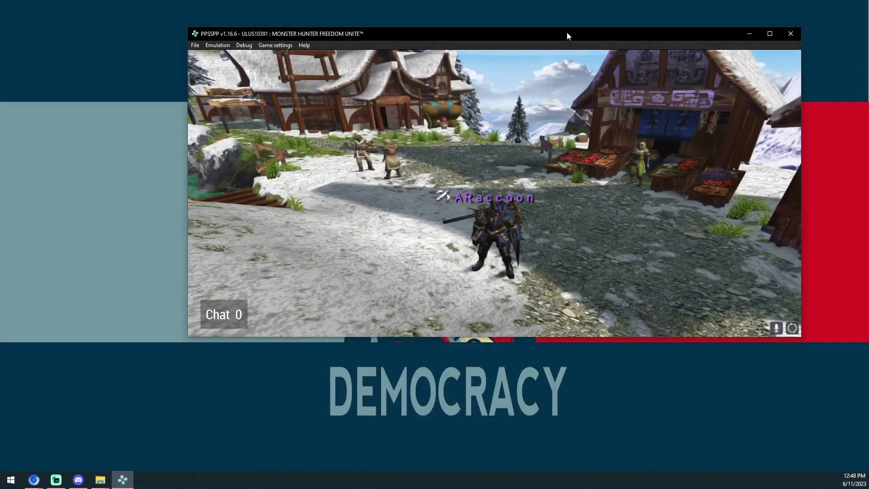
- Move the emulator window clear of the desktop icons and open Radmin_VPN_1.4.4642.1.exe
left_click_drag(566, 32, 379, 6)
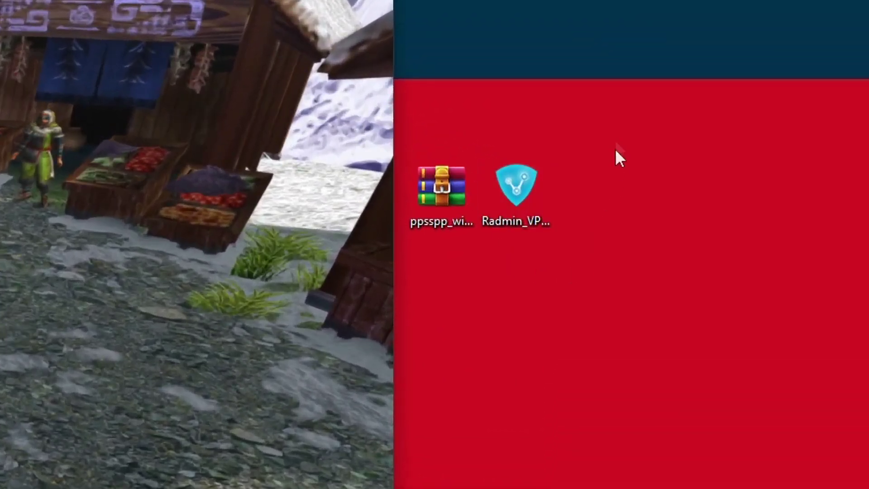
left_click_drag(615, 151, 511, 200)
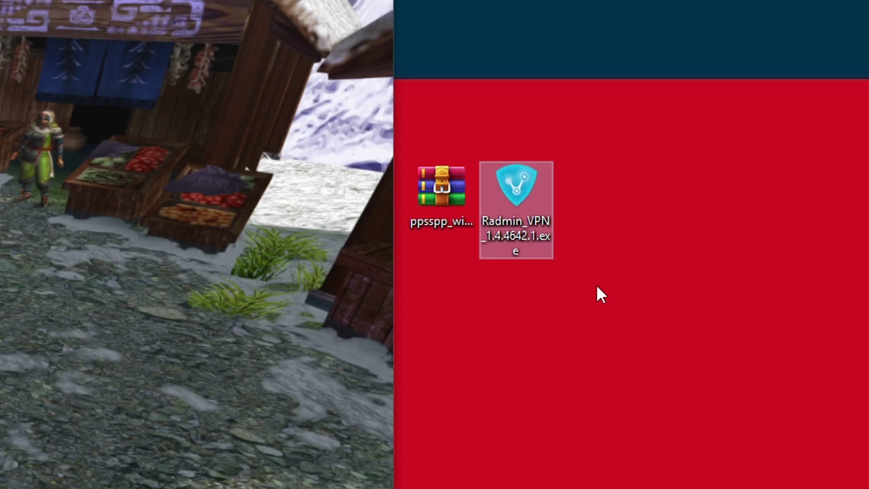
double_click(532, 200)
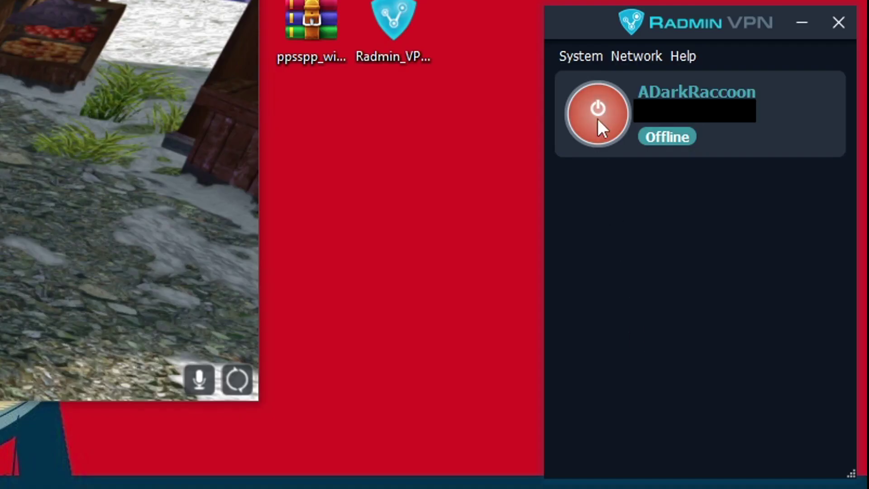
- Switch the Radmin VPN connection on and check its network creation options and own IP address
left_click(597, 119)
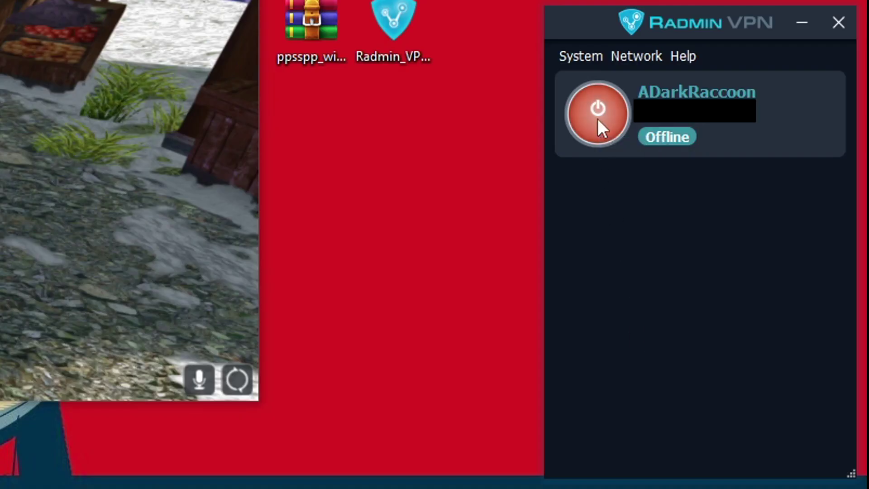
left_click(632, 56)
left_click(665, 78)
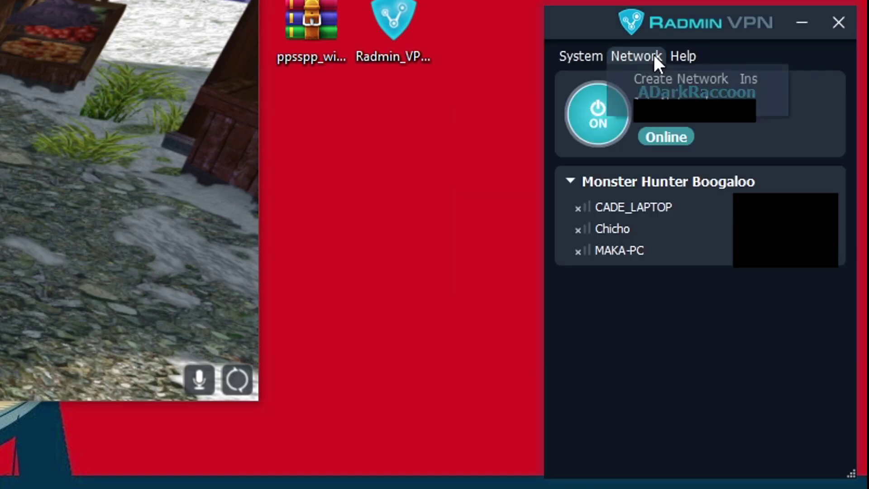
left_click(726, 394)
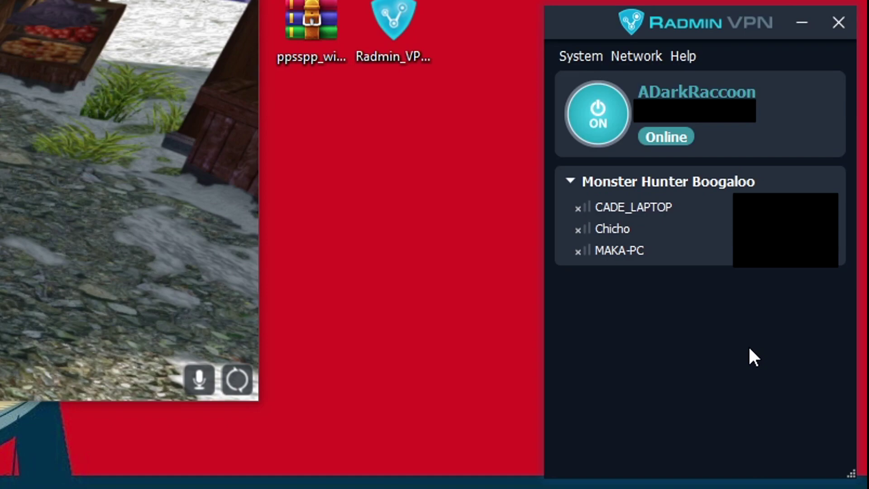
right_click(697, 116)
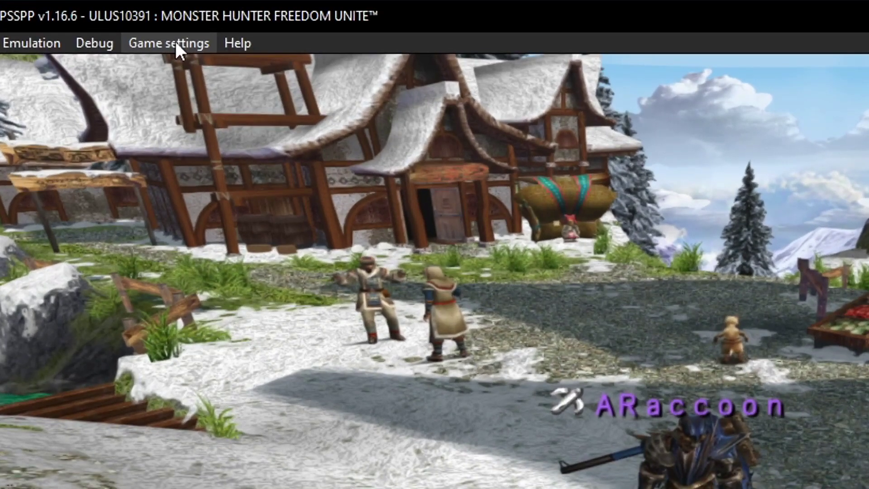
- Open the emulator's Networking settings and review the WLAN, built-in PRO ad hoc server and UPnP options
left_click(175, 42)
left_click(215, 210)
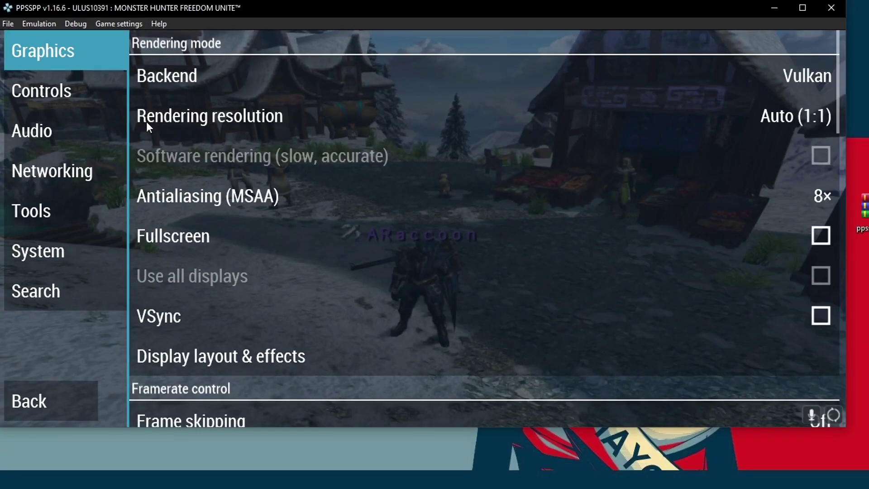
left_click(91, 171)
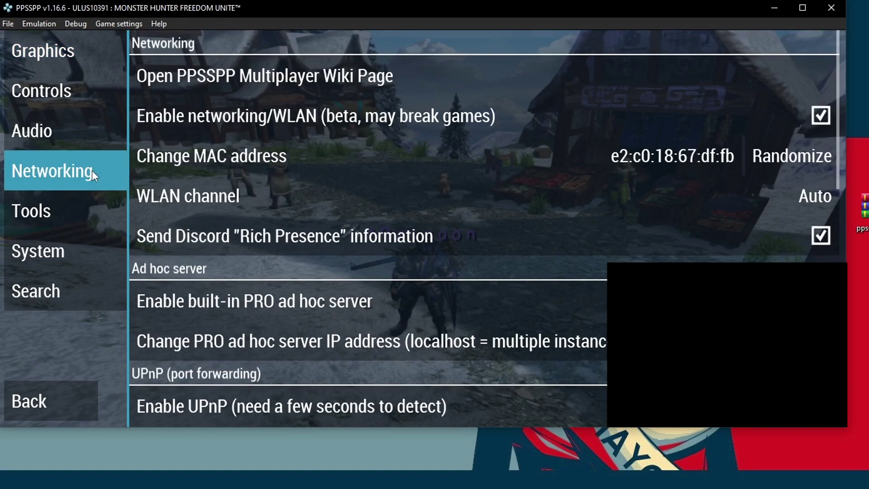
left_click(642, 107)
left_click(642, 107)
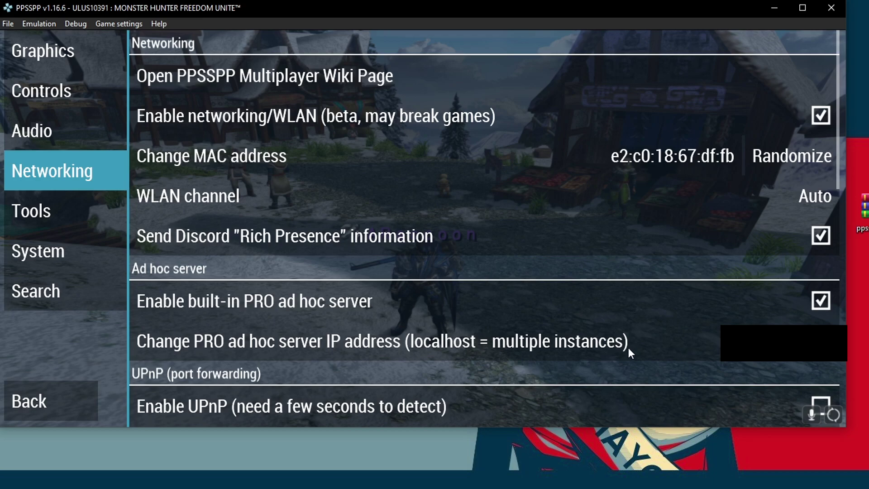
scroll(785, 178, "down", 10)
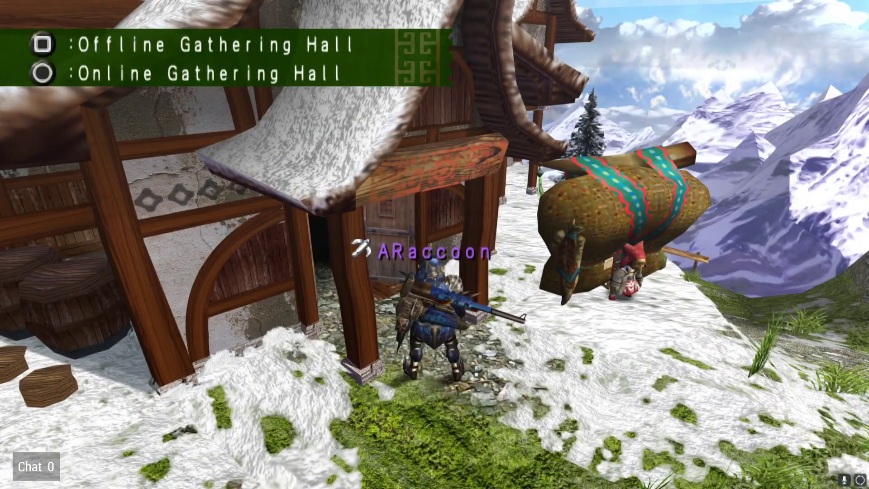
- Choose the Online Gathering Hall at the village entrance and select Gathering Hall 01
key("x")
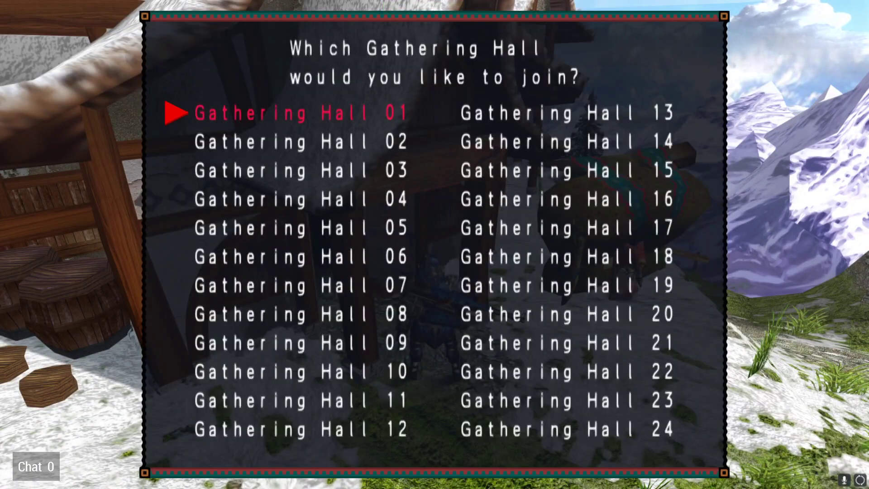
key("x")
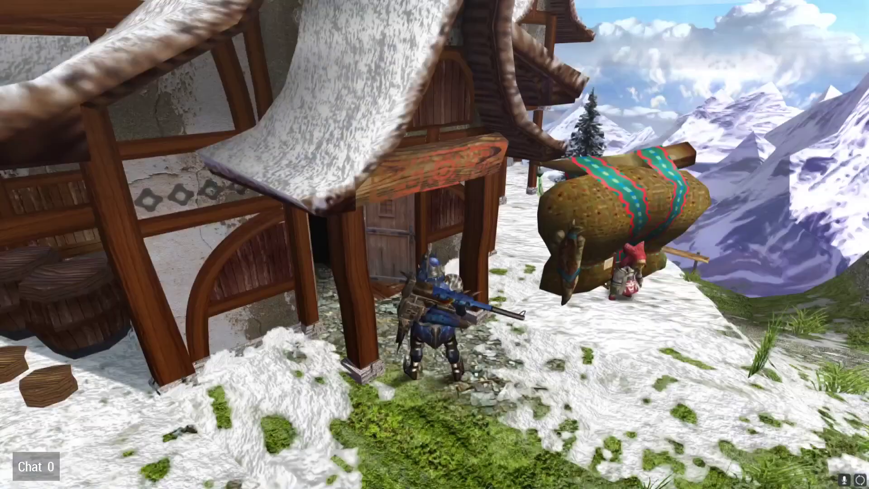